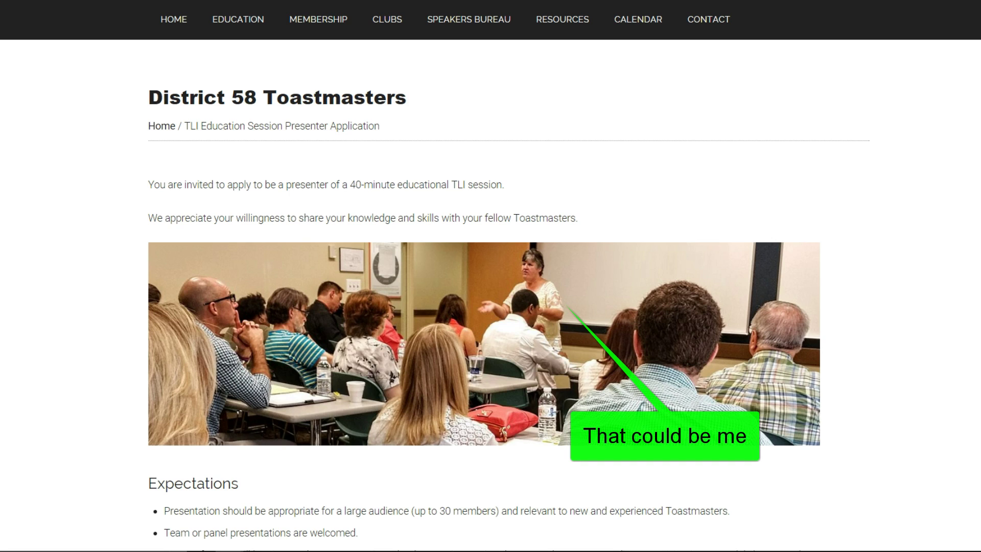
Read through the presenter expectations, topic suggestions and typical candidates on the TLI session application page
{"action": "scroll", "coordinate": [490, 307], "scroll_direction": "down", "scroll_amount": 3}
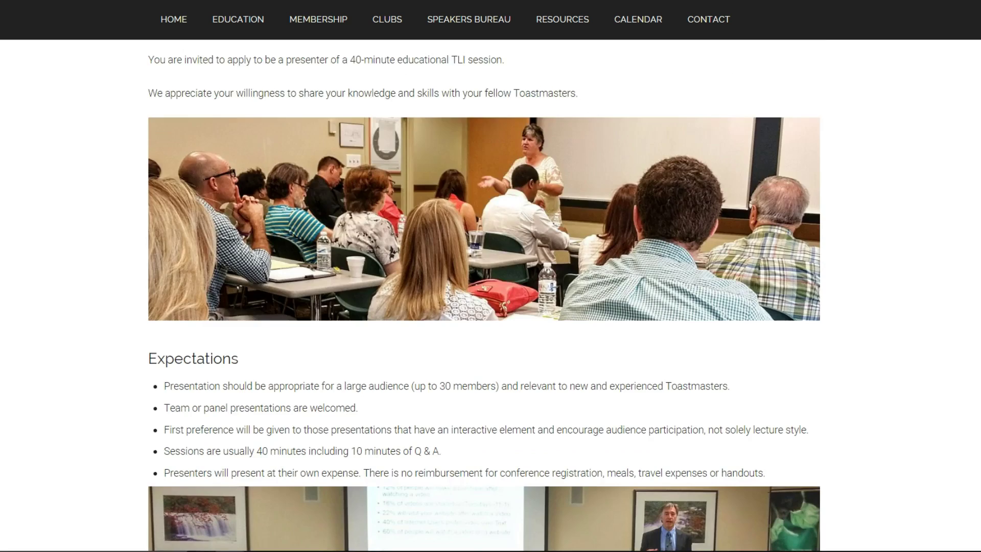
{"action": "scroll", "coordinate": [490, 307], "scroll_direction": "down", "scroll_amount": 5}
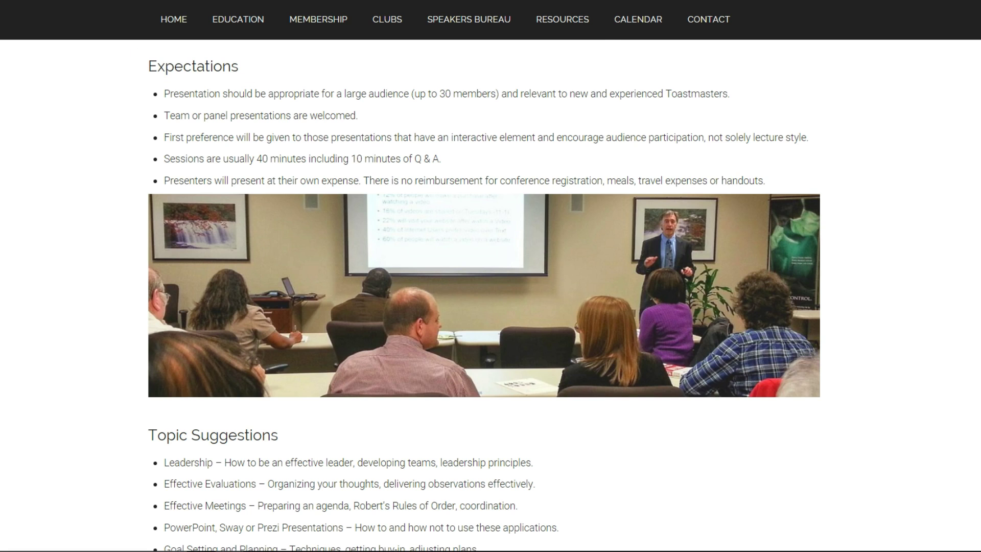
{"action": "scroll", "coordinate": [490, 306], "scroll_direction": "down", "scroll_amount": 7}
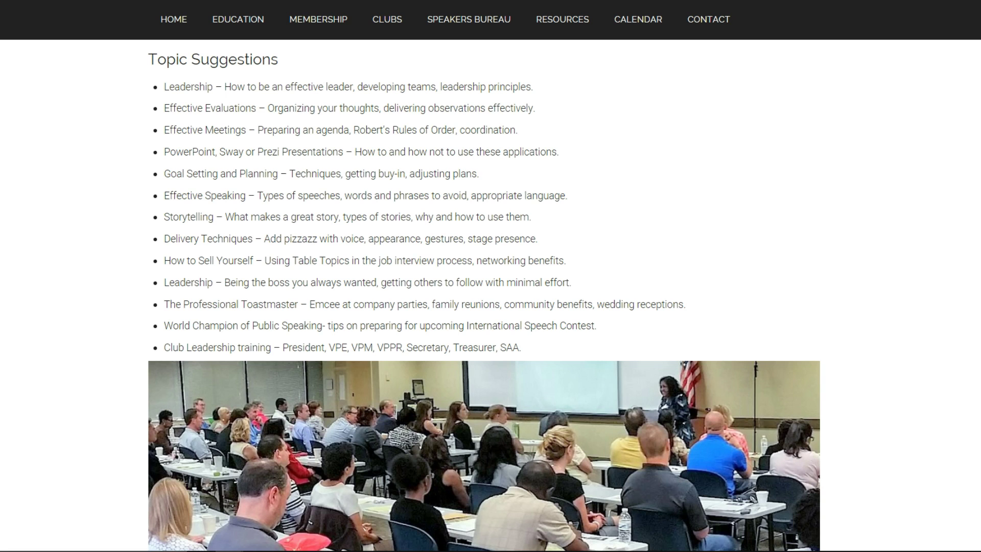
{"action": "scroll", "coordinate": [484, 297], "scroll_direction": "down", "scroll_amount": 7}
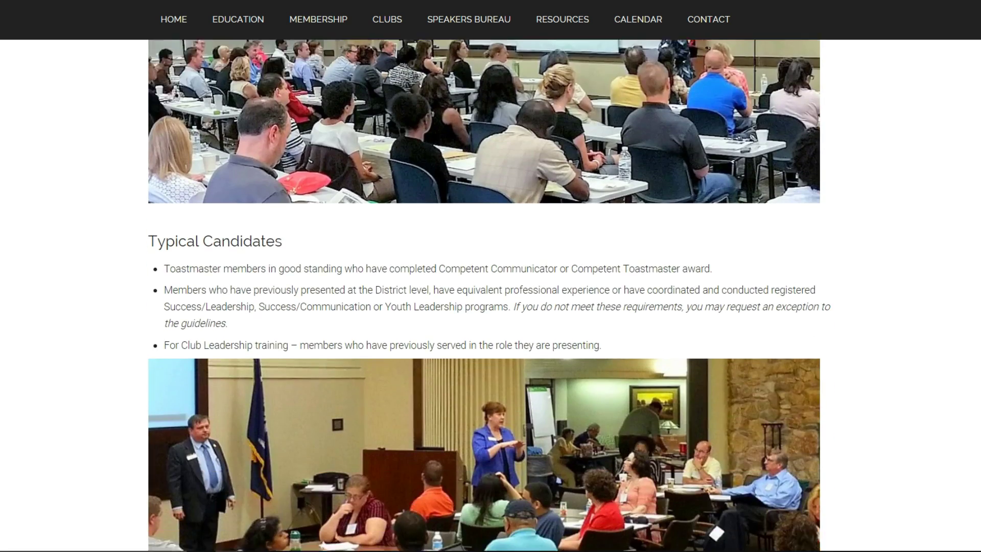
{"action": "scroll", "coordinate": [490, 296], "scroll_direction": "down", "scroll_amount": 3}
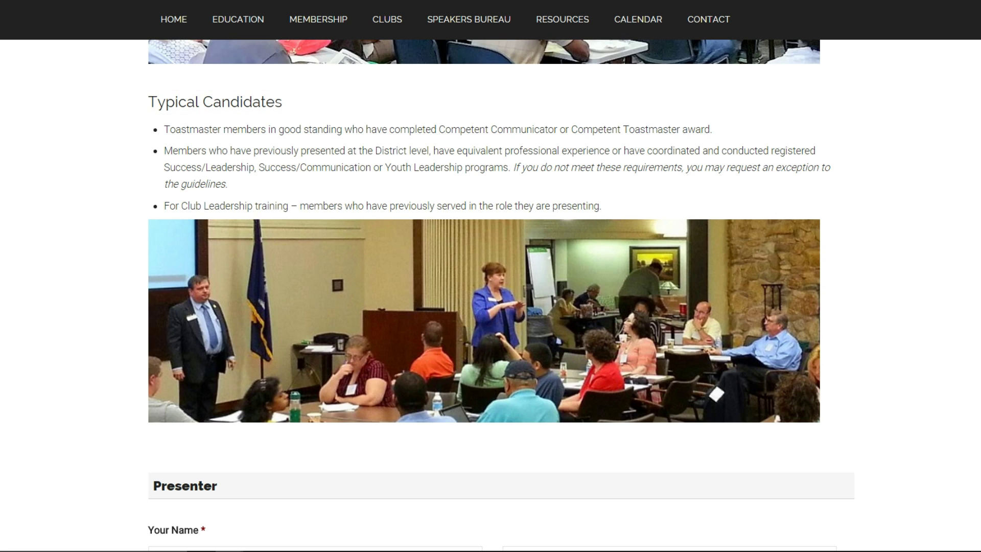
{"action": "scroll", "coordinate": [490, 296], "scroll_direction": "down", "scroll_amount": 8}
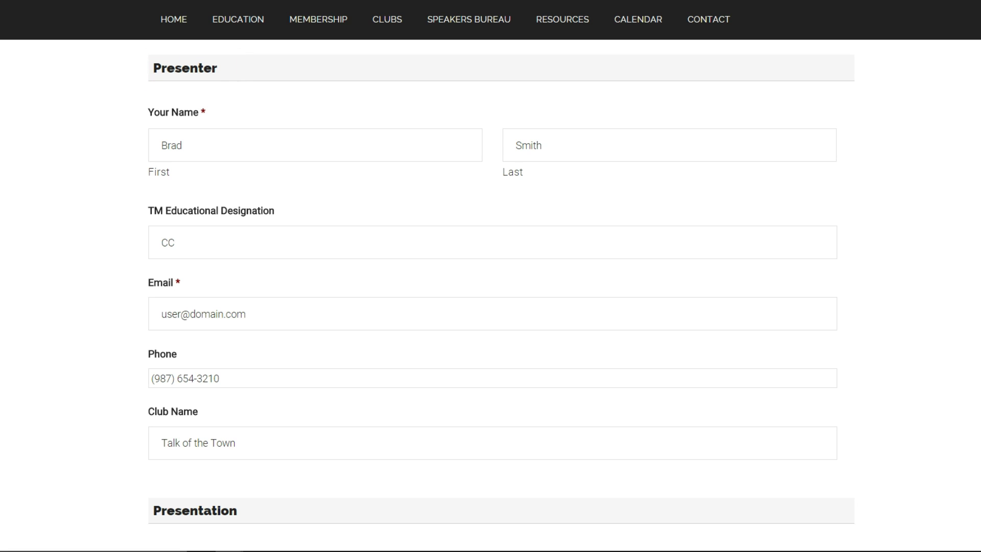
Review the completed presenter, presentation and event details for "One Form To Rule Them All" and submit the application
{"action": "scroll", "coordinate": [491, 296], "scroll_direction": "down", "scroll_amount": 7}
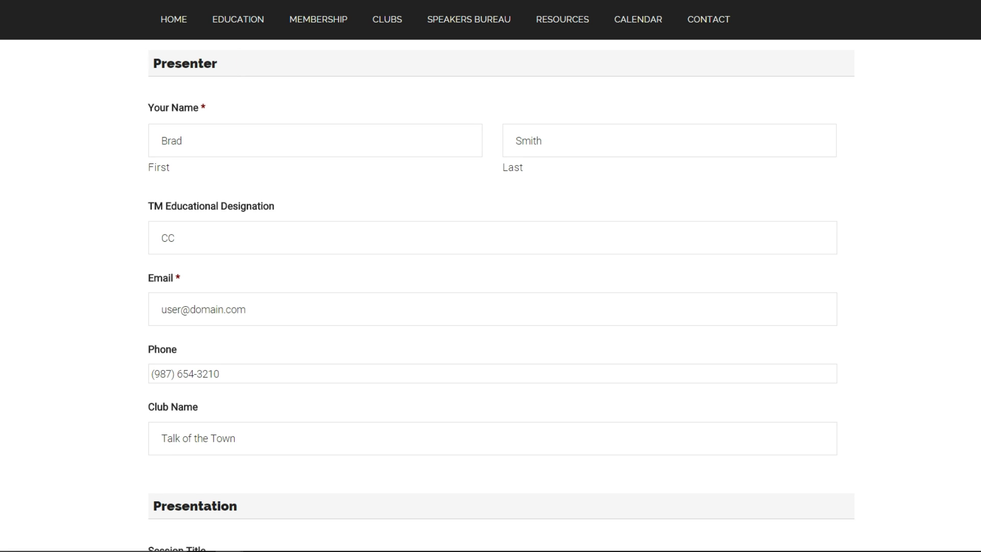
{"action": "scroll", "coordinate": [491, 296], "scroll_direction": "down", "scroll_amount": 2}
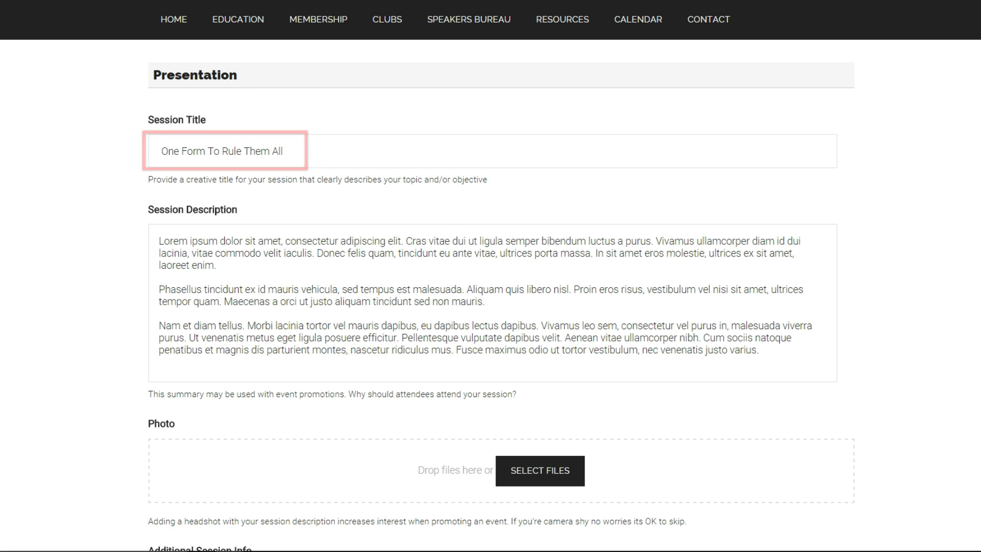
{"action": "scroll", "coordinate": [491, 296], "scroll_direction": "down", "scroll_amount": 2}
{"action": "scroll", "coordinate": [490, 296], "scroll_direction": "down", "scroll_amount": 1}
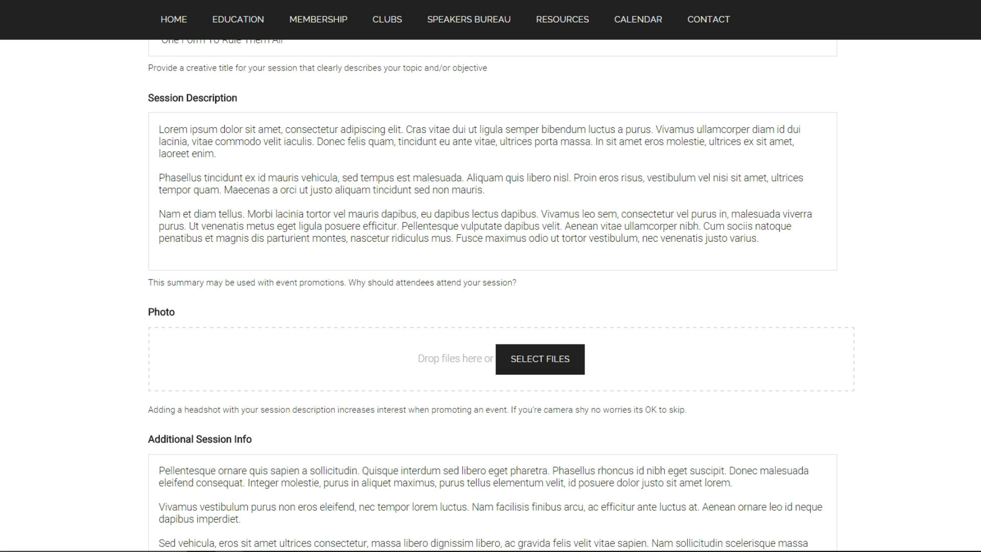
{"action": "scroll", "coordinate": [491, 296], "scroll_direction": "down", "scroll_amount": 12}
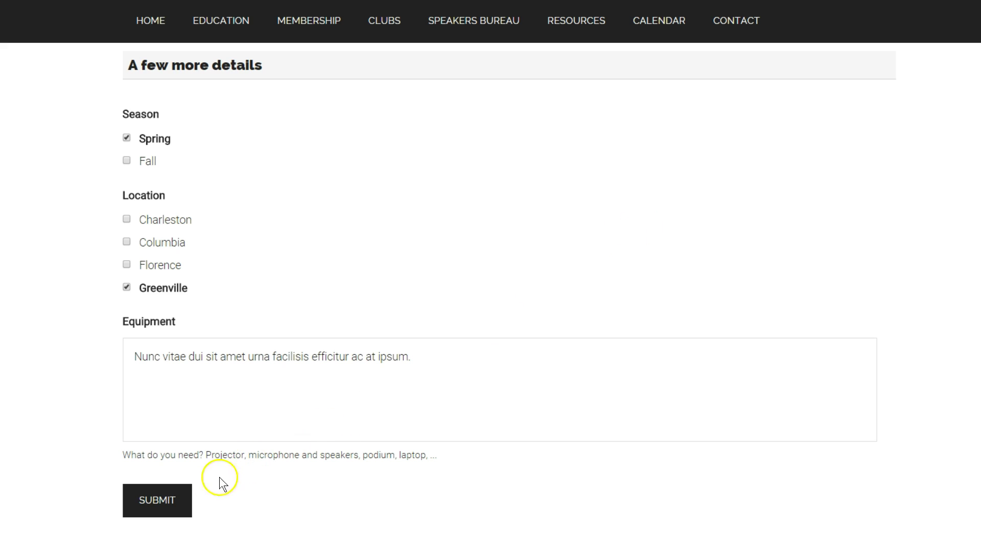
{"action": "left_click", "coordinate": [156, 501]}
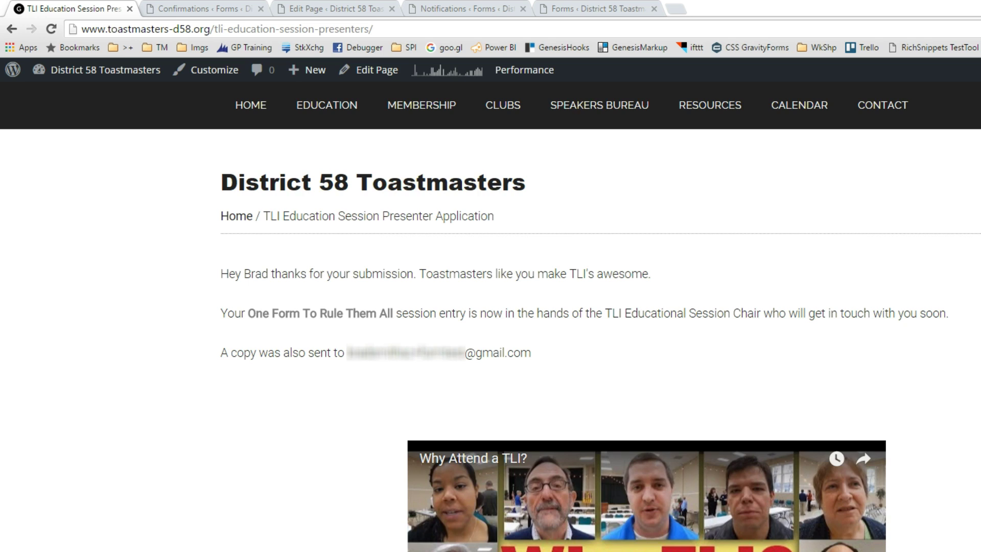
Expand the HTML Block field of the TLI Session Presenters form to view its content, and collapse it again
{"action": "key", "text": "ctrl+5"}
{"action": "left_click", "coordinate": [317, 210]}
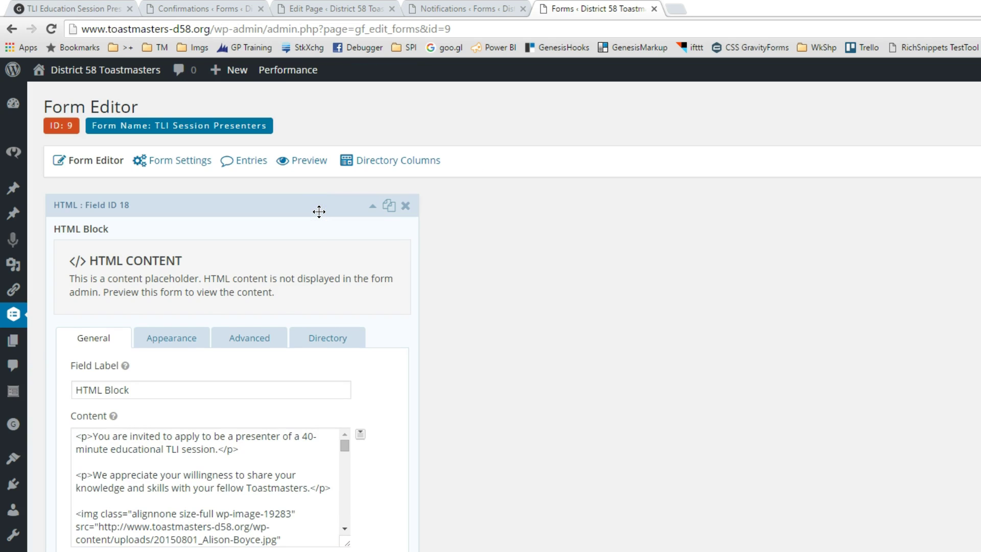
{"action": "left_click", "coordinate": [319, 211]}
Reload the application page, examine the HTML block's content through Typical Candidates, and return to that block in the form editor
{"action": "key", "text": "ctrl+1"}
{"action": "key", "text": "F5"}
{"action": "scroll", "coordinate": [601, 340], "scroll_direction": "down", "scroll_amount": 20}
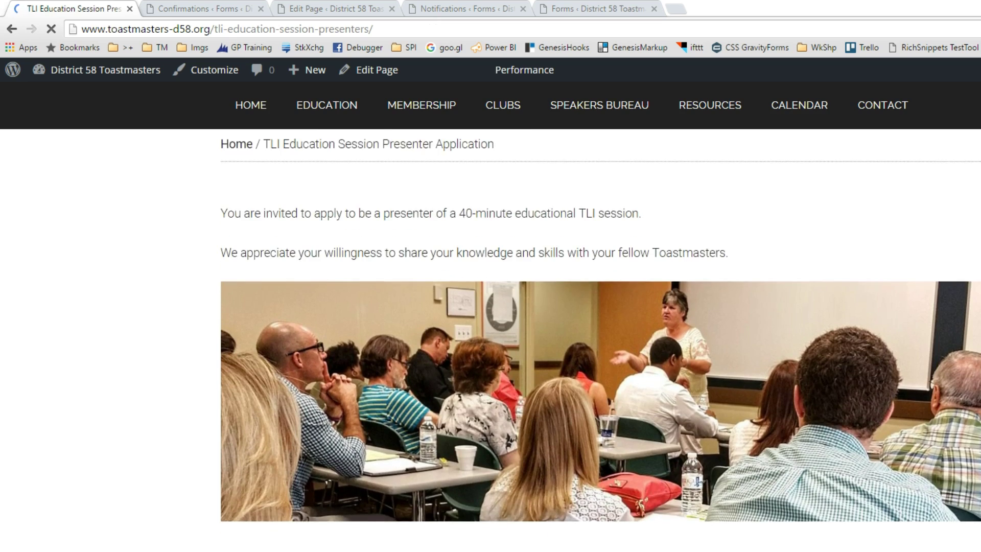
{"action": "scroll", "coordinate": [601, 340], "scroll_direction": "down", "scroll_amount": 16}
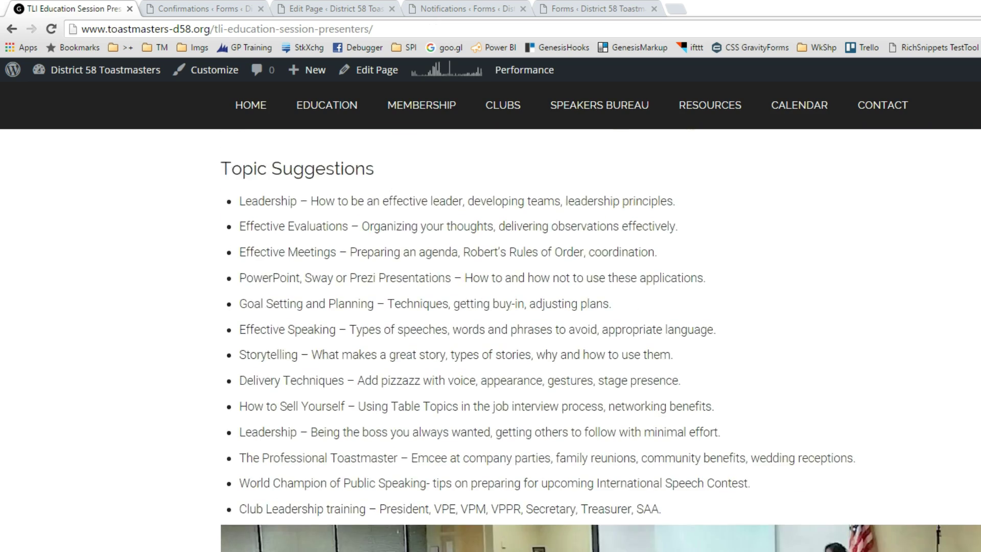
{"action": "scroll", "coordinate": [601, 340], "scroll_direction": "down", "scroll_amount": 2}
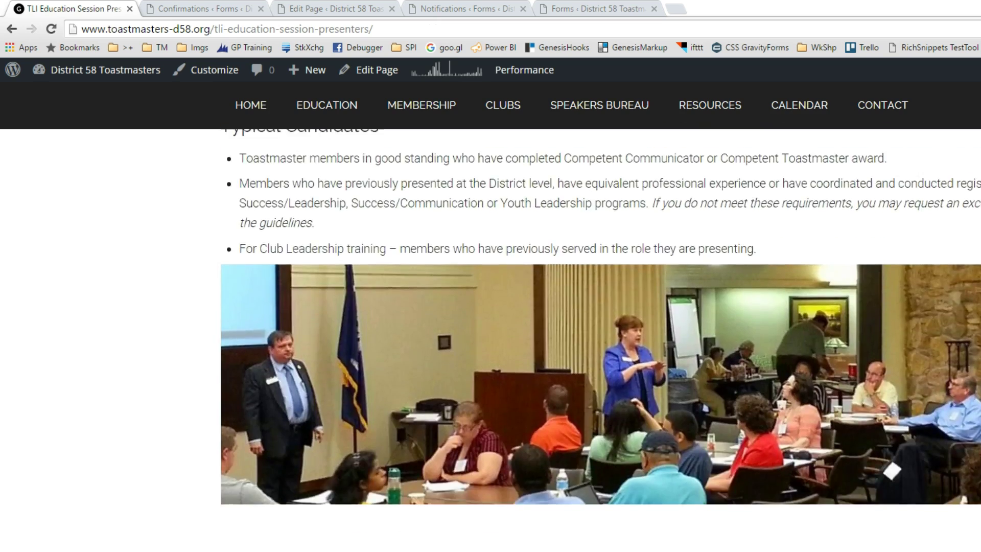
{"action": "scroll", "coordinate": [601, 340], "scroll_direction": "up", "scroll_amount": 1}
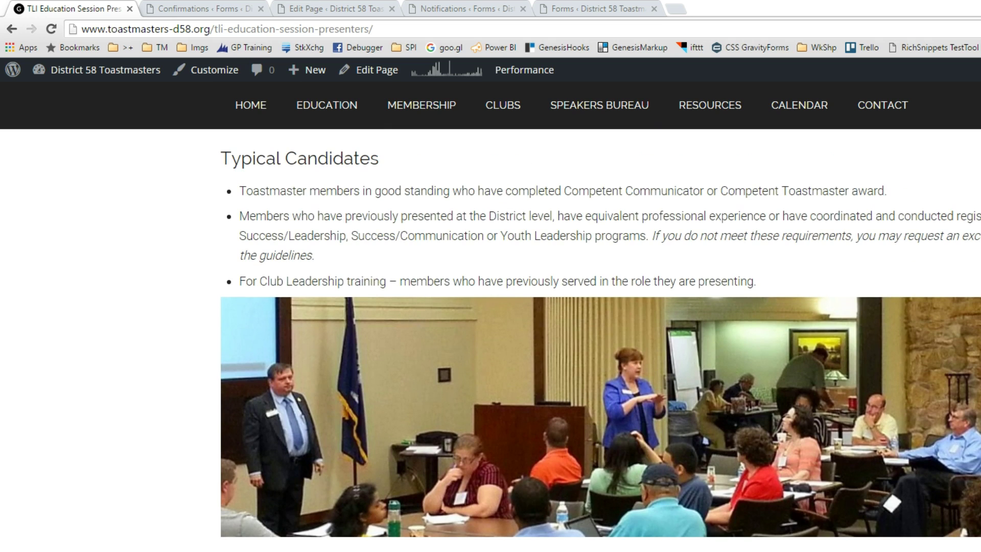
{"action": "left_click", "coordinate": [593, 9]}
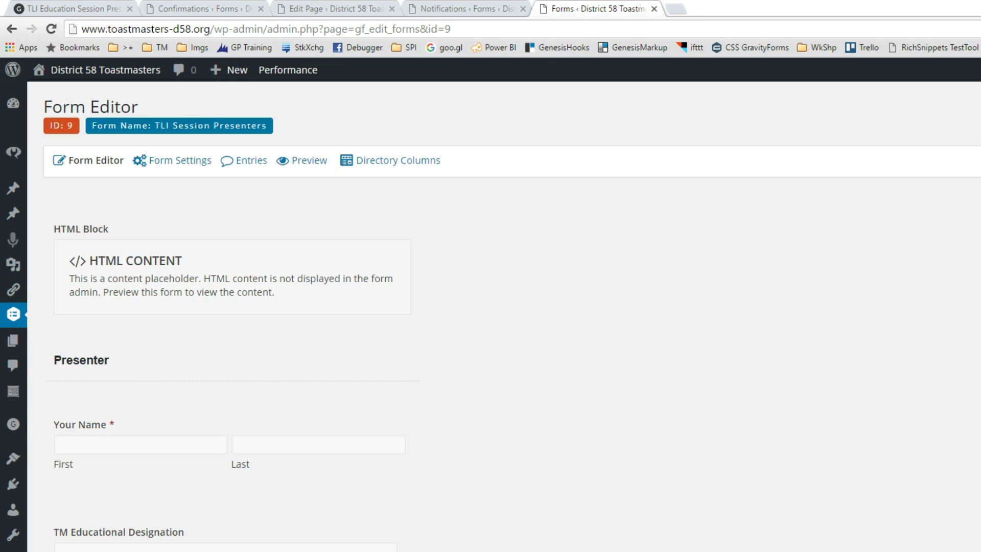
{"action": "mouse_move", "coordinate": [291, 252]}
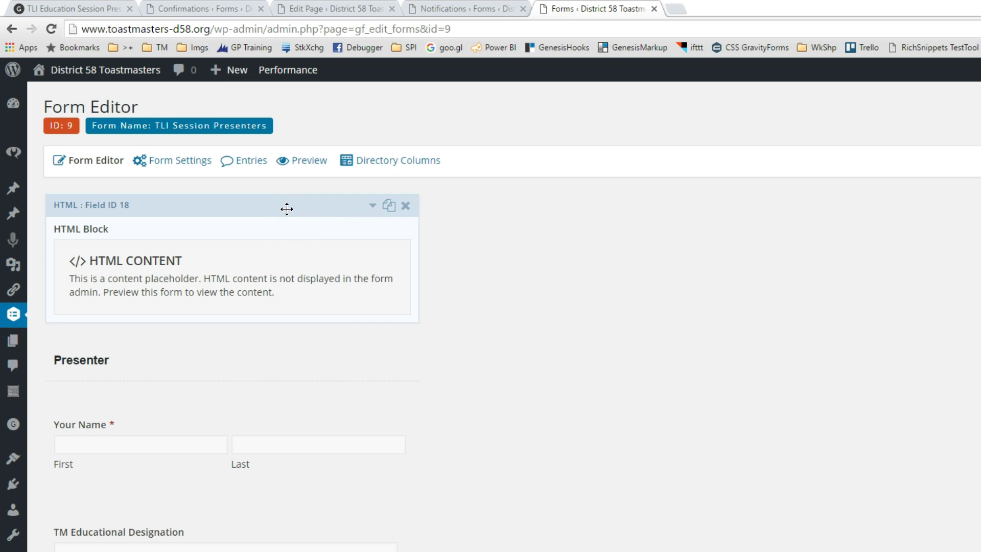
Examine the form's text confirmation message, highlighting the paragraphs with the first name, session title and email merge tags
{"action": "left_click", "coordinate": [187, 9]}
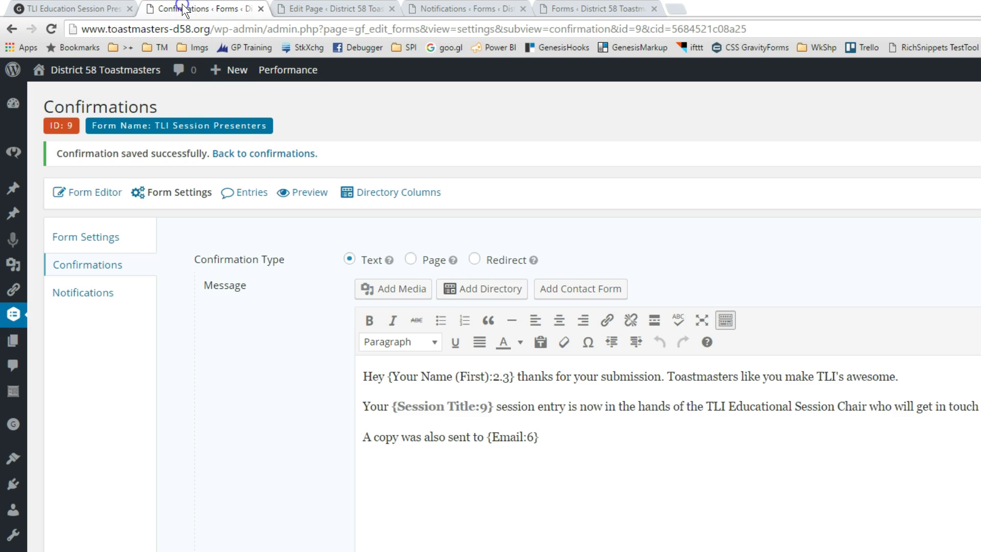
{"action": "left_click_drag", "start_coordinate": [527, 437], "coordinate": [312, 370]}
{"action": "left_click", "coordinate": [584, 439]}
{"action": "left_click_drag", "start_coordinate": [584, 438], "coordinate": [361, 366]}
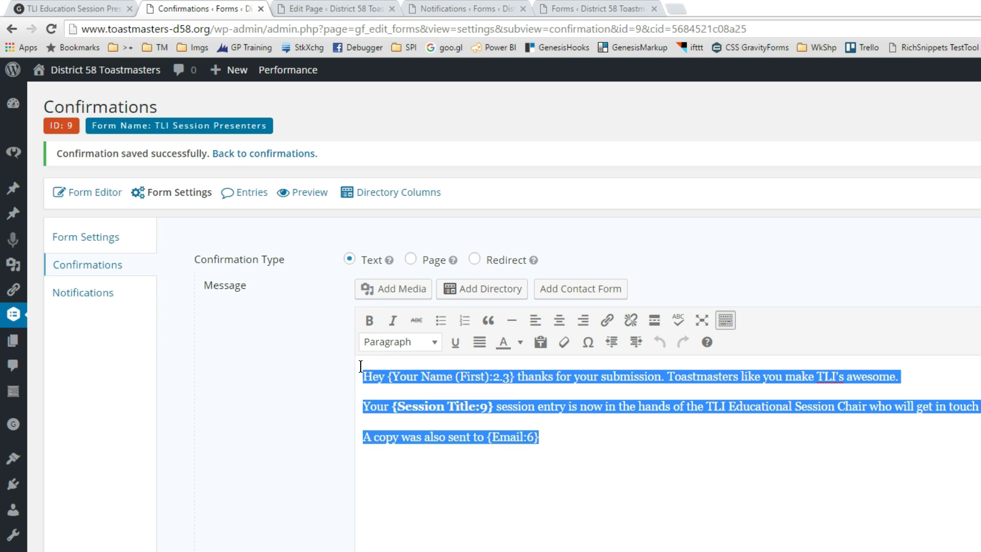
{"action": "left_click", "coordinate": [606, 450]}
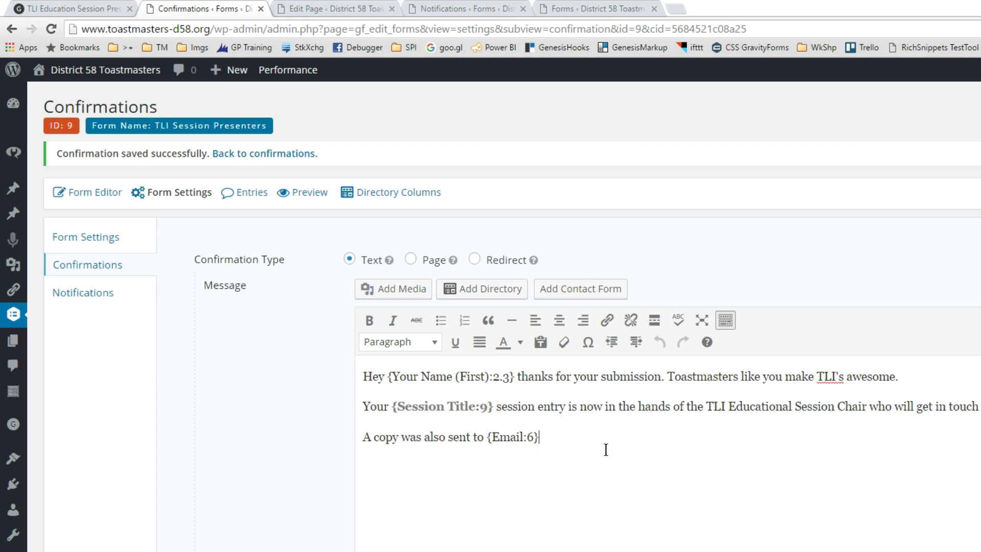
View the Gravity Forms shortcode in the application page's edit view and the form's list of notifications
{"action": "left_click", "coordinate": [338, 8]}
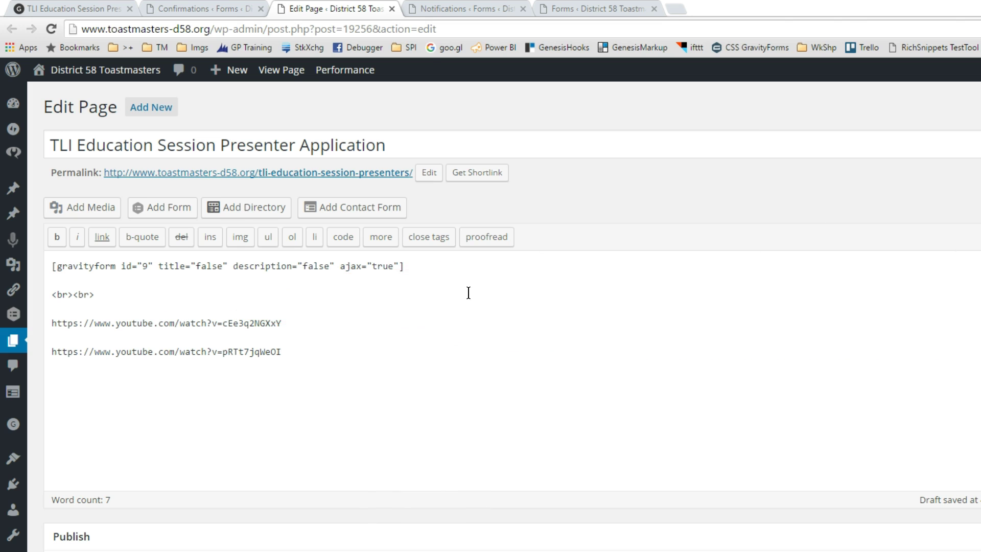
{"action": "left_click", "coordinate": [449, 9]}
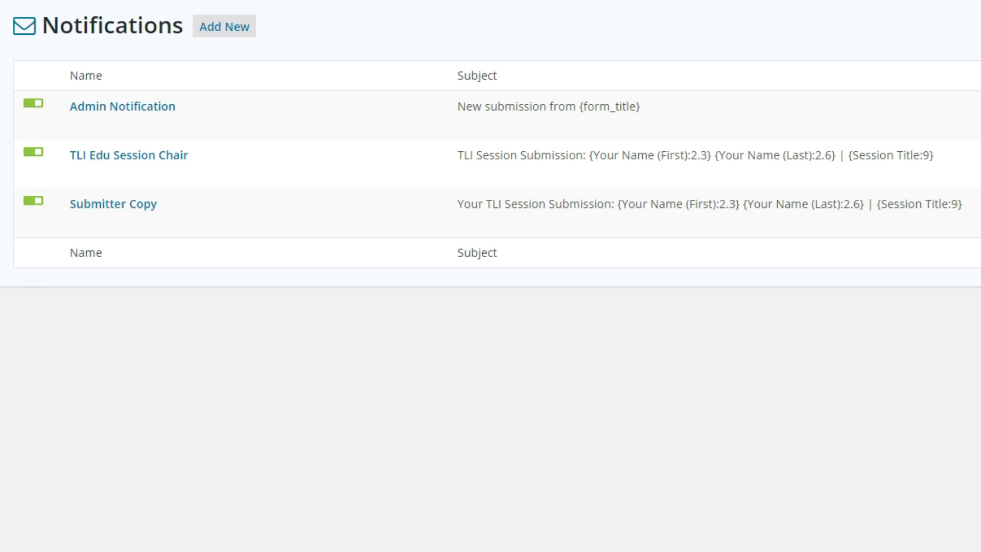
{"action": "mouse_move", "coordinate": [80, 170]}
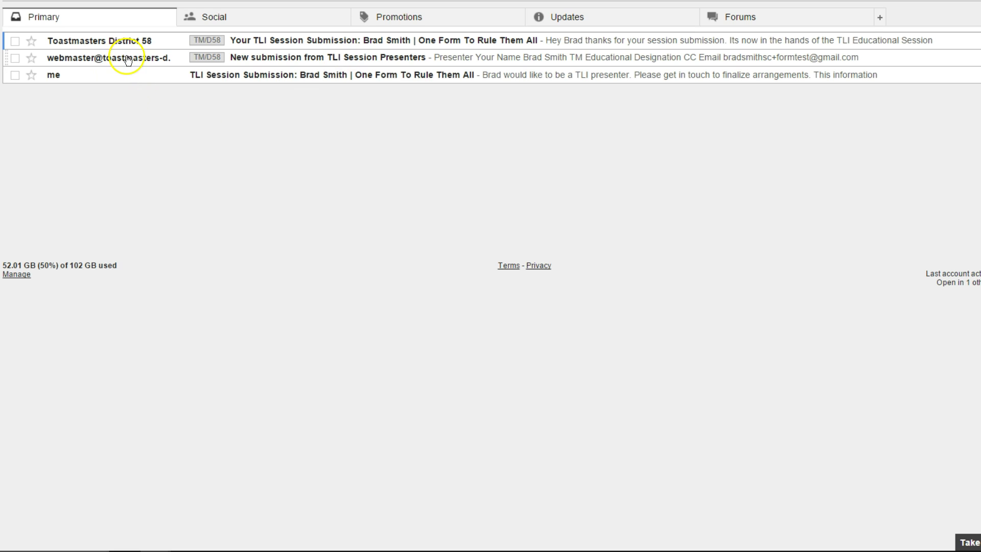
Check the Admin Notification and TLI Edu Session Chair messages, and open the submitter's copy e-mail in Gmail
{"action": "left_click", "coordinate": [128, 58]}
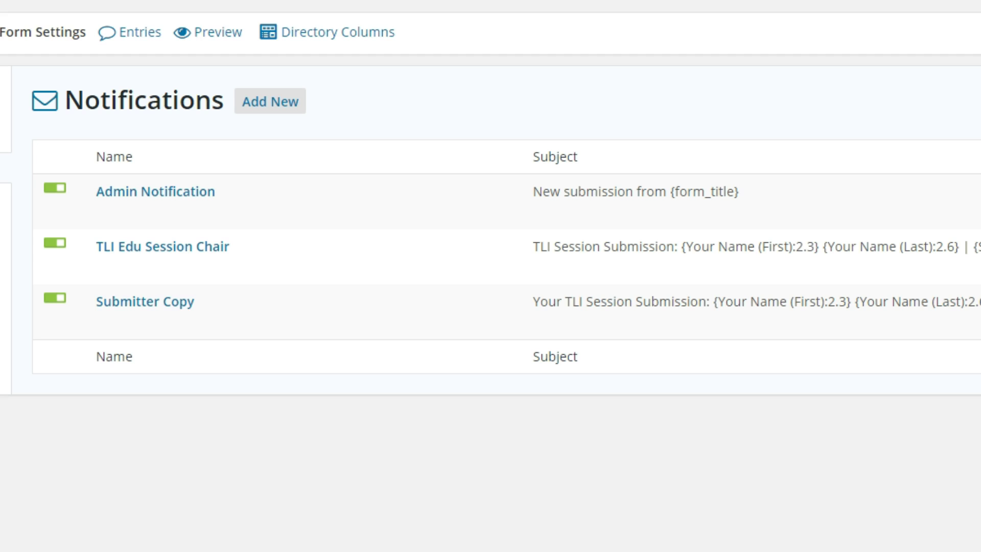
{"action": "left_click", "coordinate": [170, 241]}
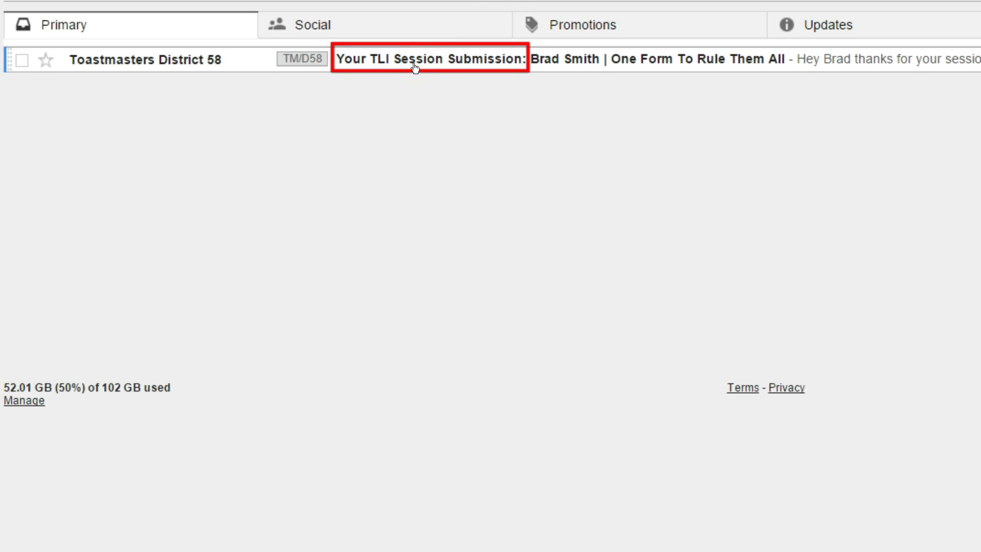
{"action": "left_click", "coordinate": [125, 64]}
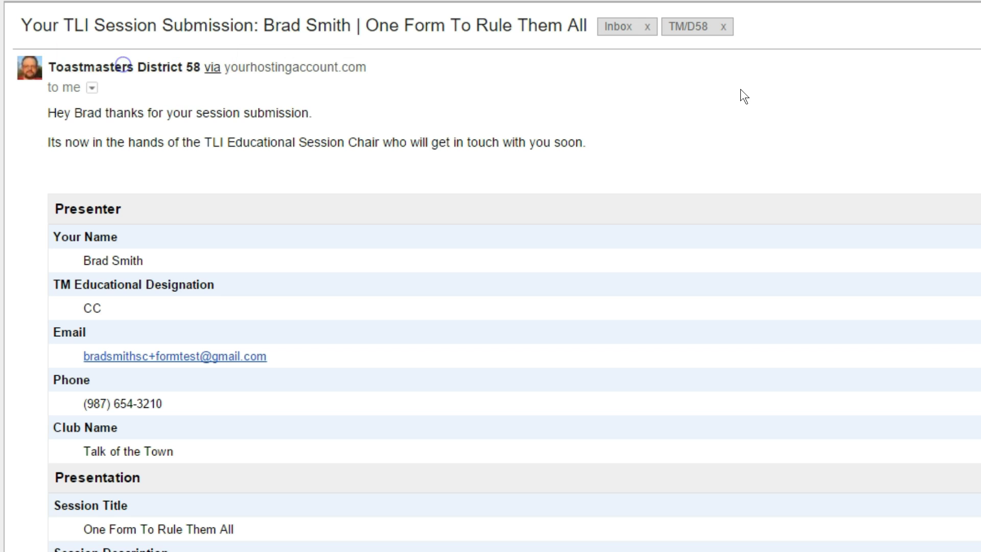